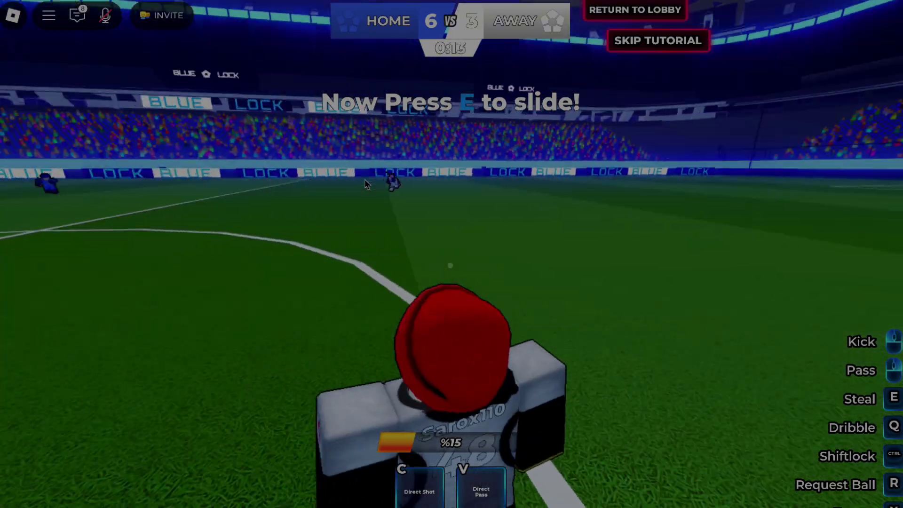
key("w")
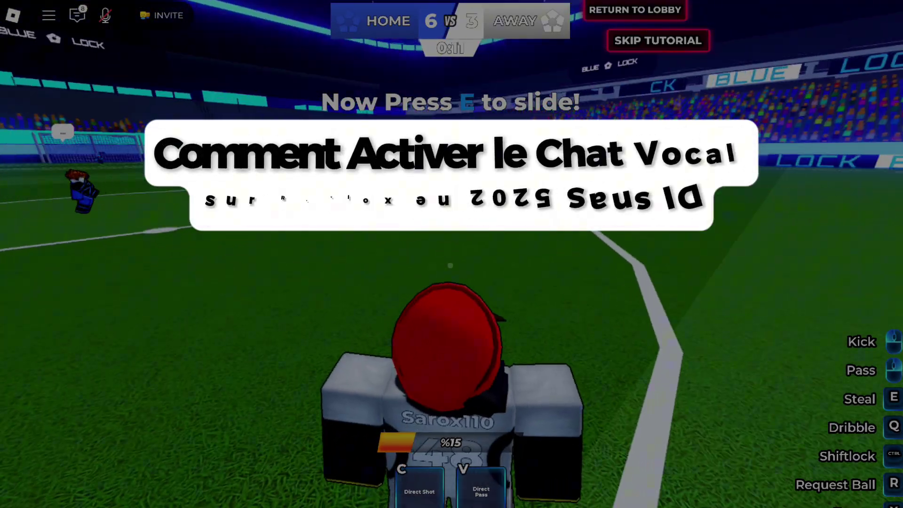
key("w")
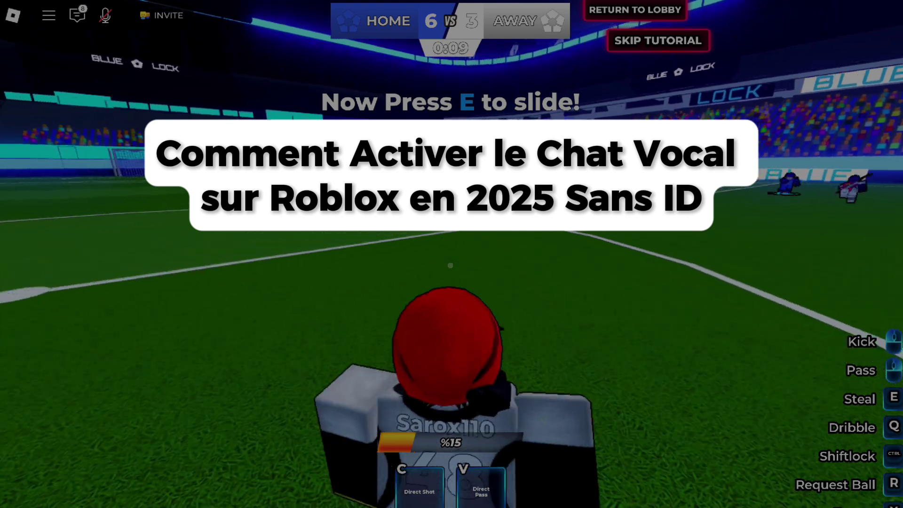
key("w")
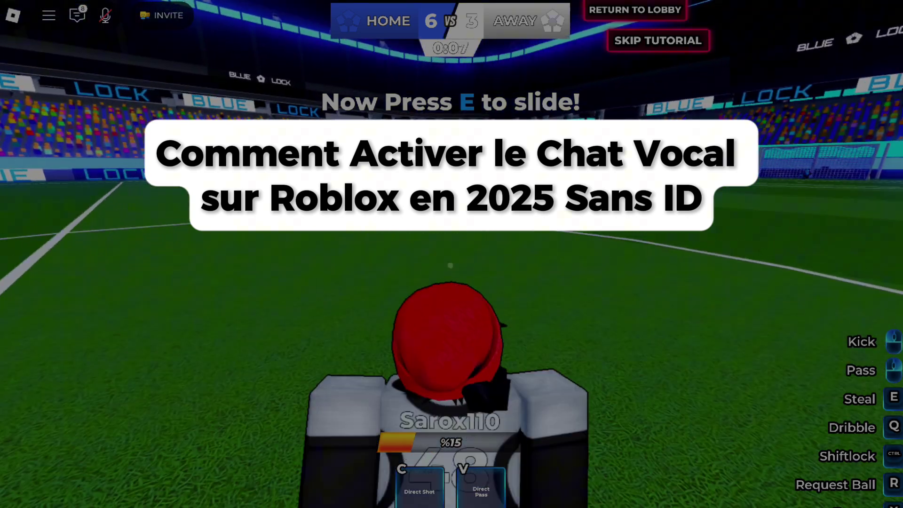
key("w")
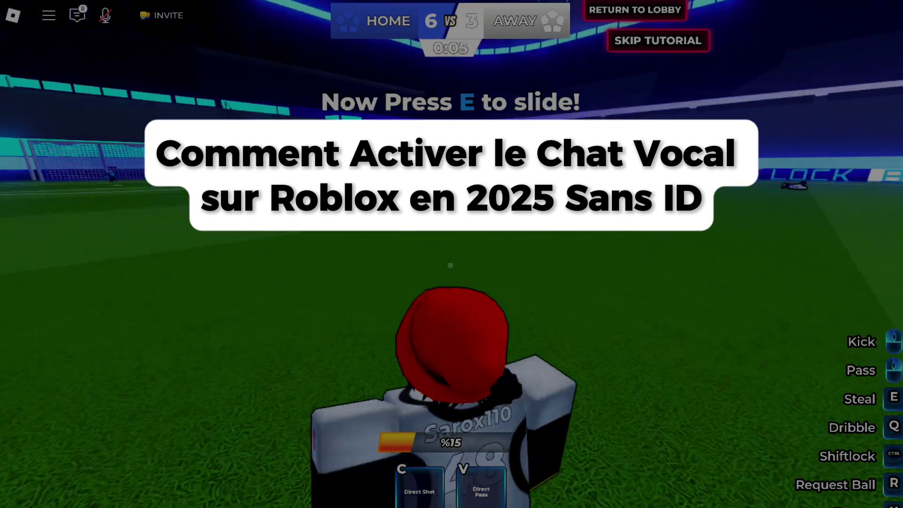
key("e")
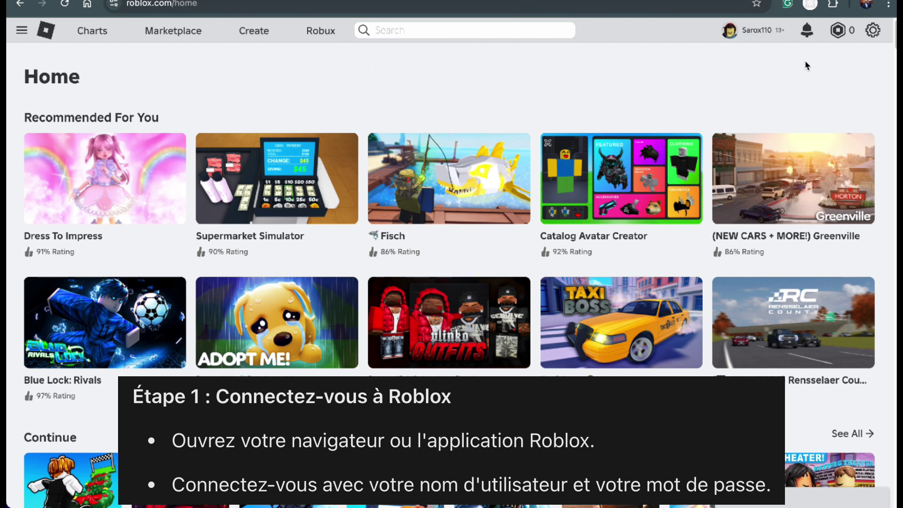
Open the account Settings page on the Roblox website.
mouse_move(515, 493)
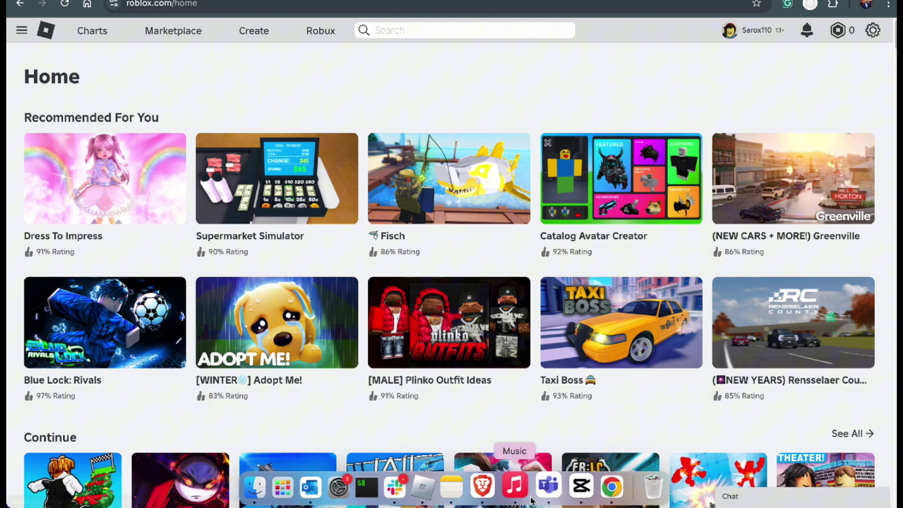
left_click(429, 485)
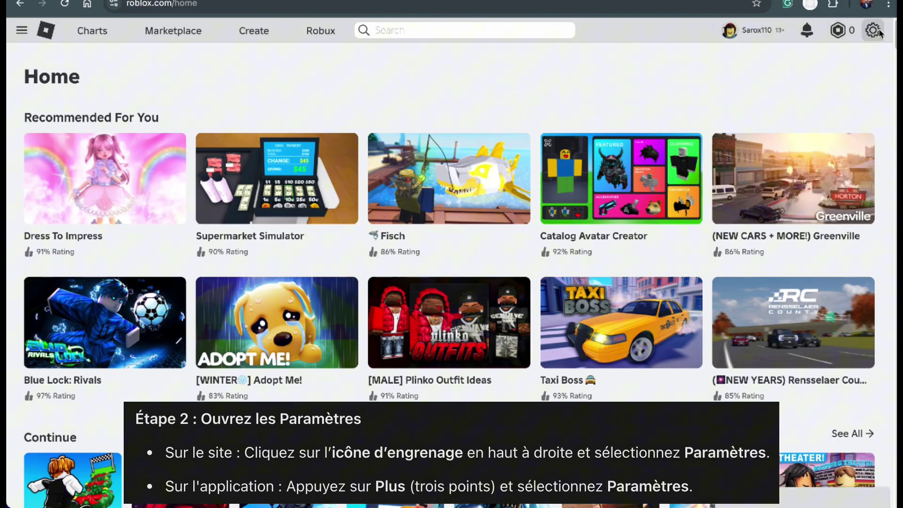
left_click(879, 34)
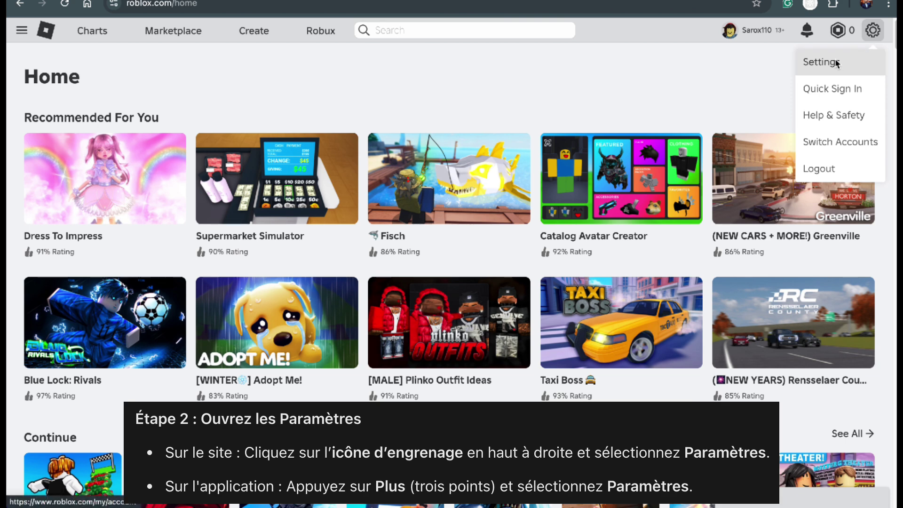
left_click(804, 66)
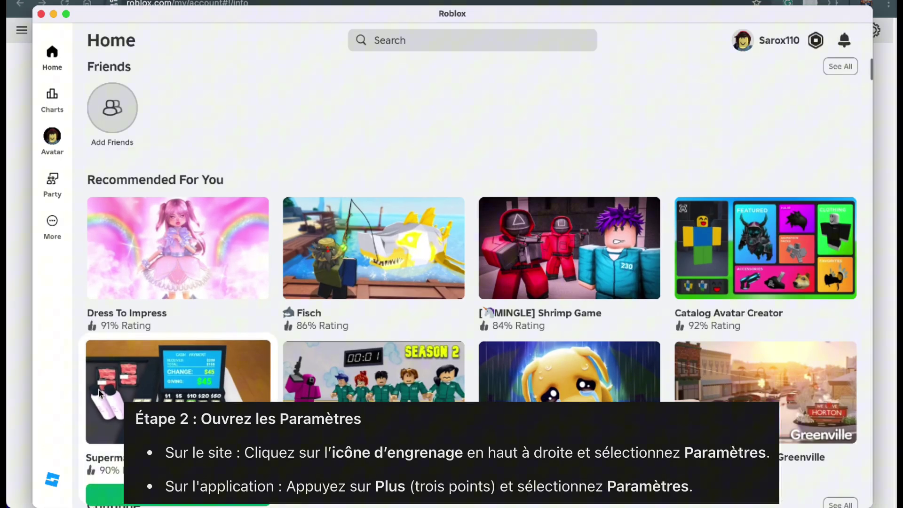
Switch to the Roblox desktop app and open its Settings page.
left_click(52, 226)
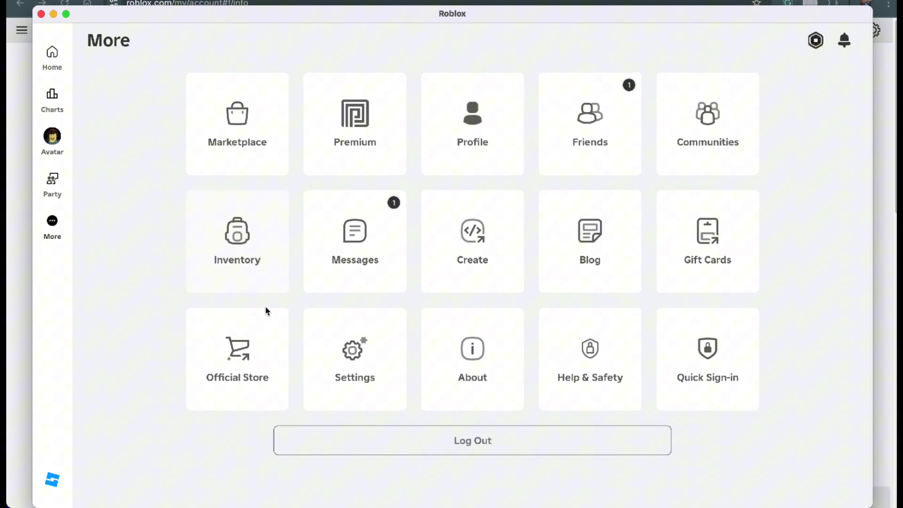
left_click(351, 352)
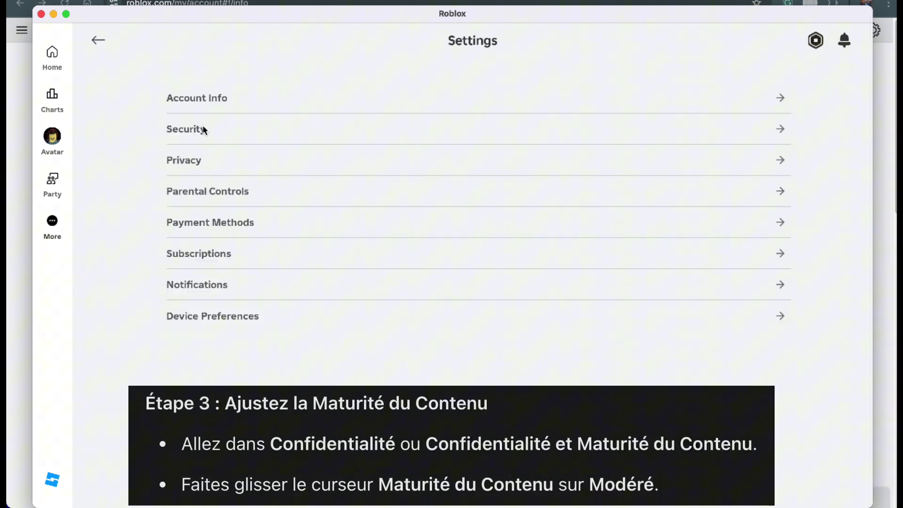
Return to the Roblox website's settings and set the account's content maturity level to Moderate.
left_click(29, 191)
left_click(175, 170)
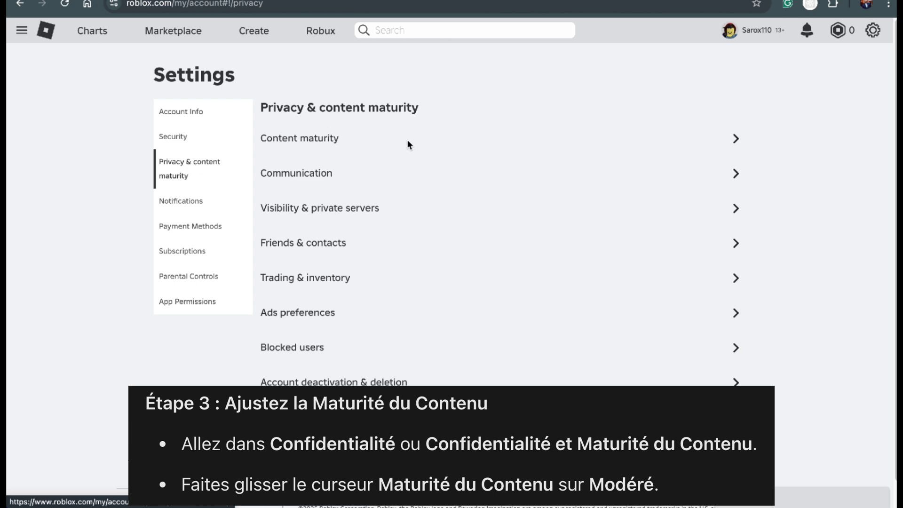
left_click(284, 139)
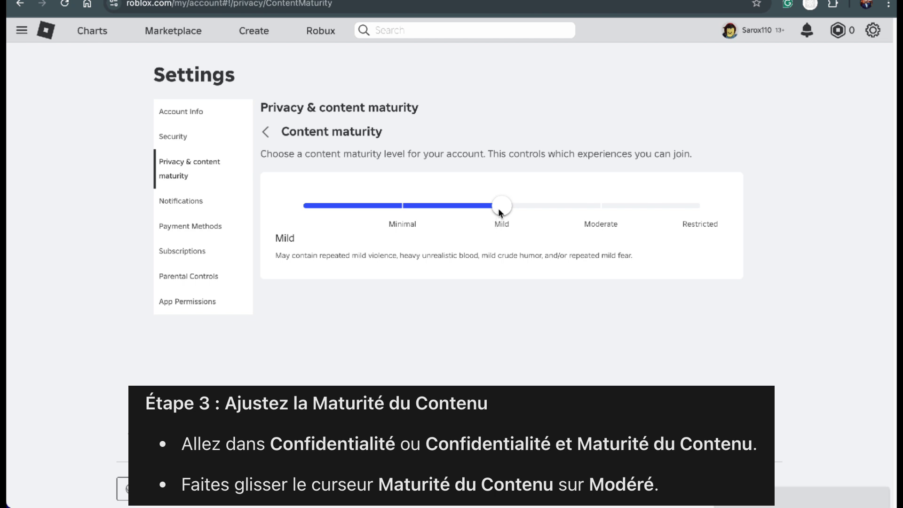
left_click_drag(501, 207, 613, 207)
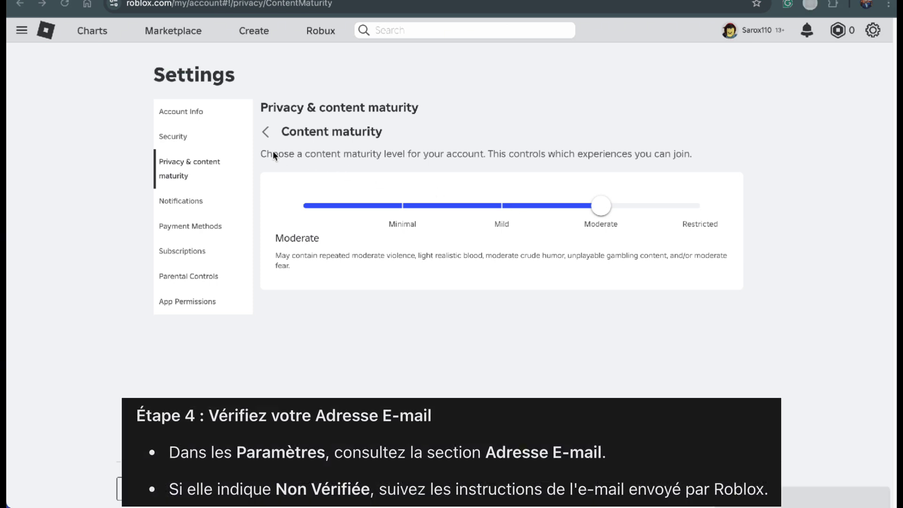
Check the email address's verification status in the account information.
left_click(186, 114)
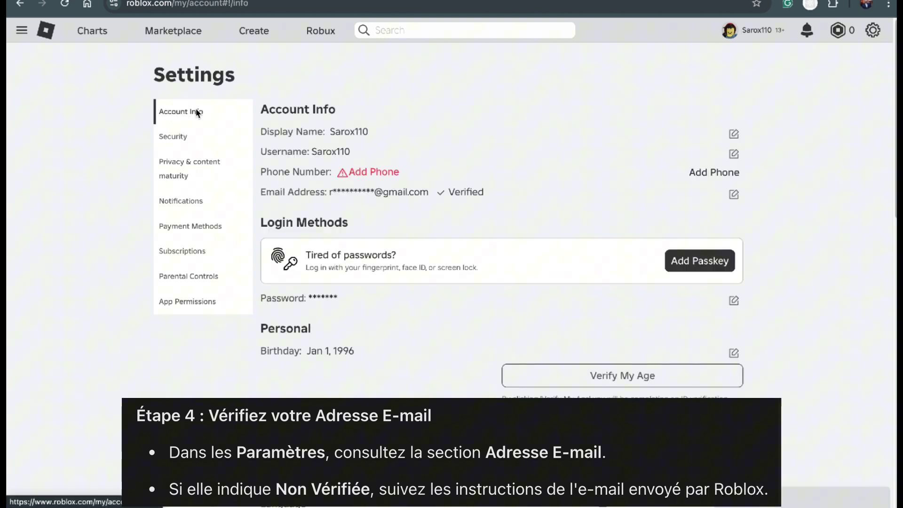
left_click_drag(489, 191, 439, 193)
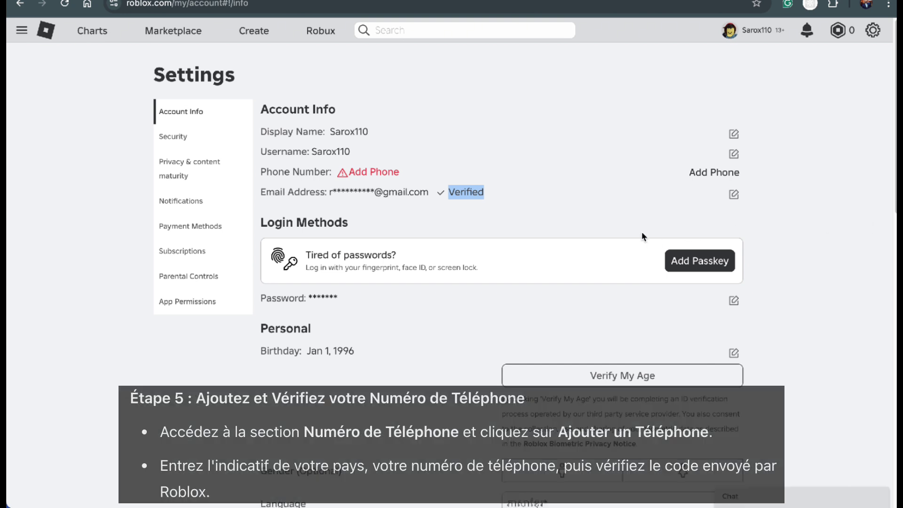
left_click(642, 234)
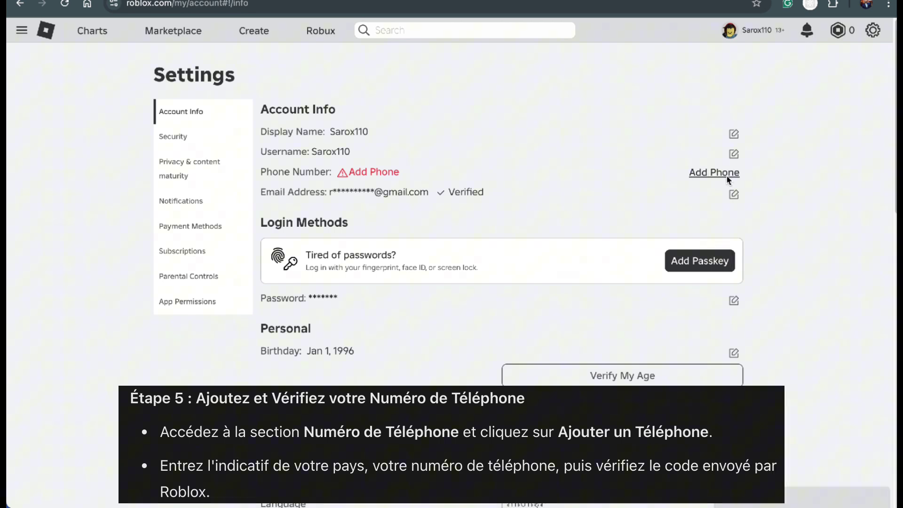
Add a phone number to the account and submit it for verification.
left_click_drag(267, 171, 335, 173)
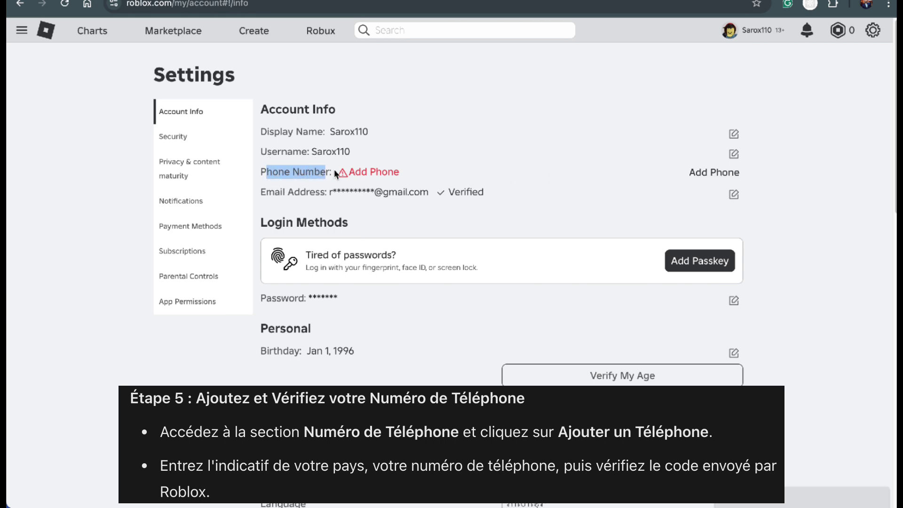
left_click(714, 173)
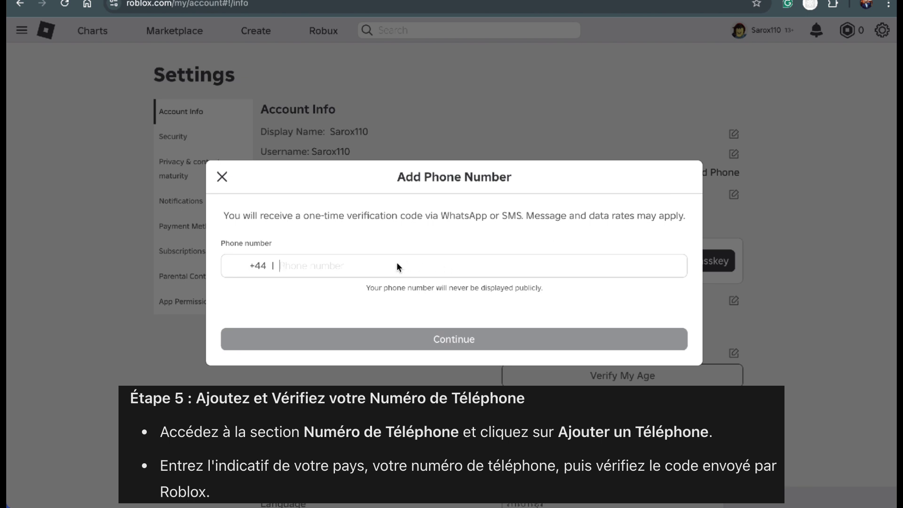
left_click(254, 266)
left_click(278, 264)
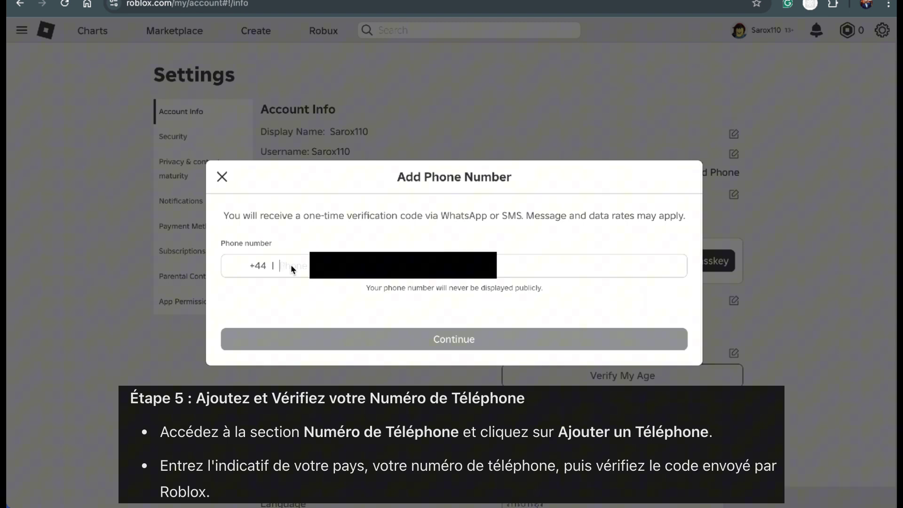
type("74328")
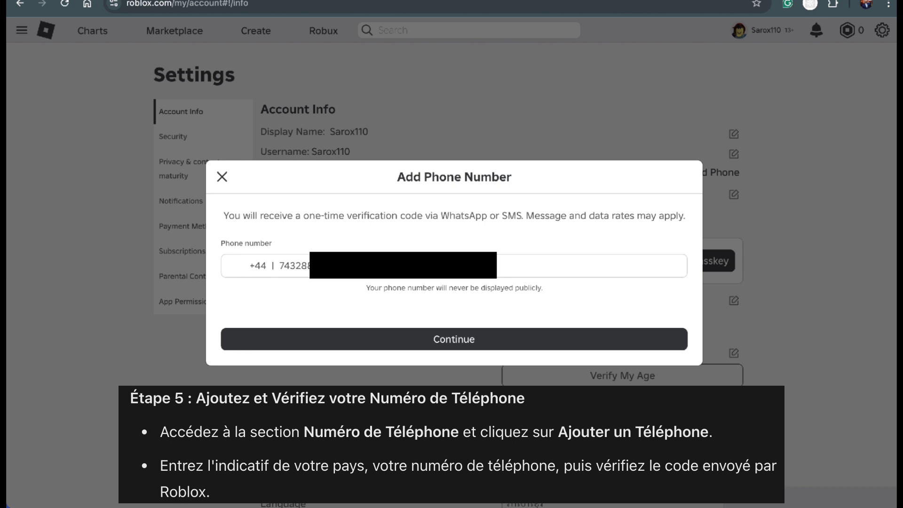
left_click(424, 343)
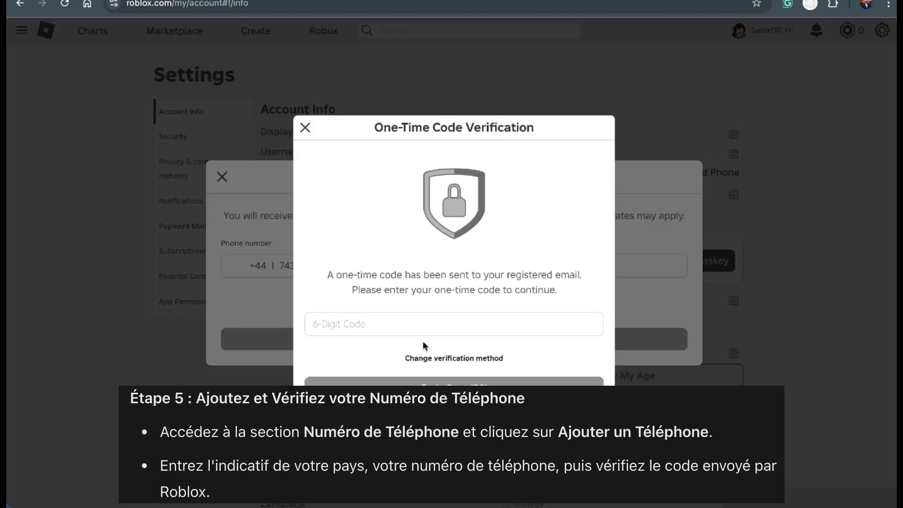
Enter the one-time verification code sent to the registered email to continue the phone verification.
left_click(408, 327)
left_click(413, 325)
type("•••")
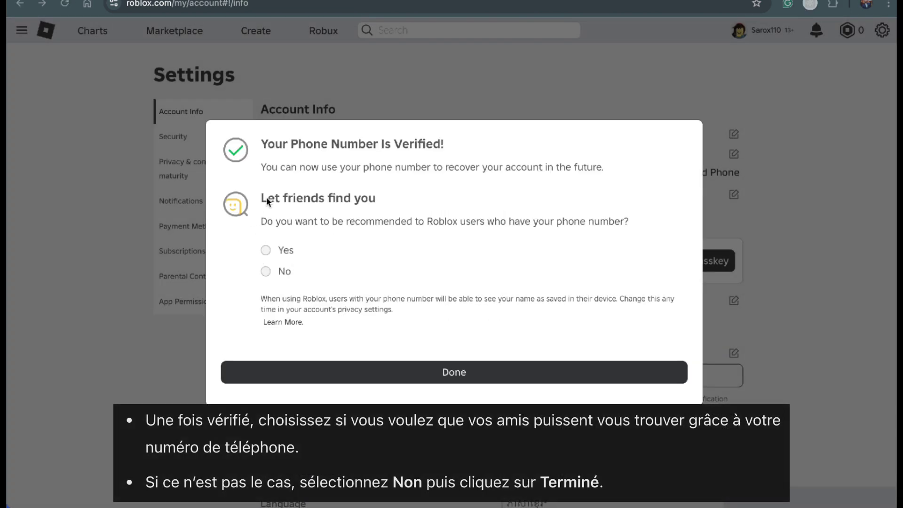
Choose No for being recommended to users who have the phone number, finish the dialog, and check the phone's verification status.
left_click_drag(266, 197, 377, 201)
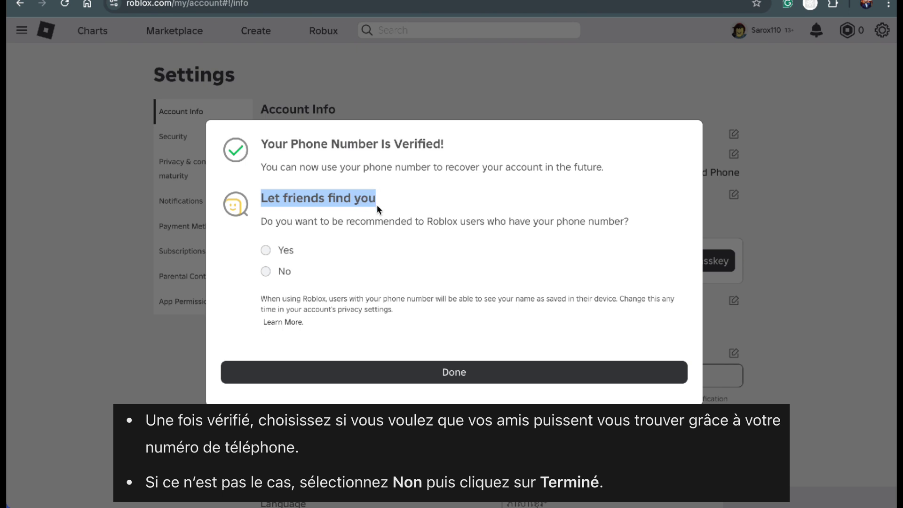
left_click(265, 271)
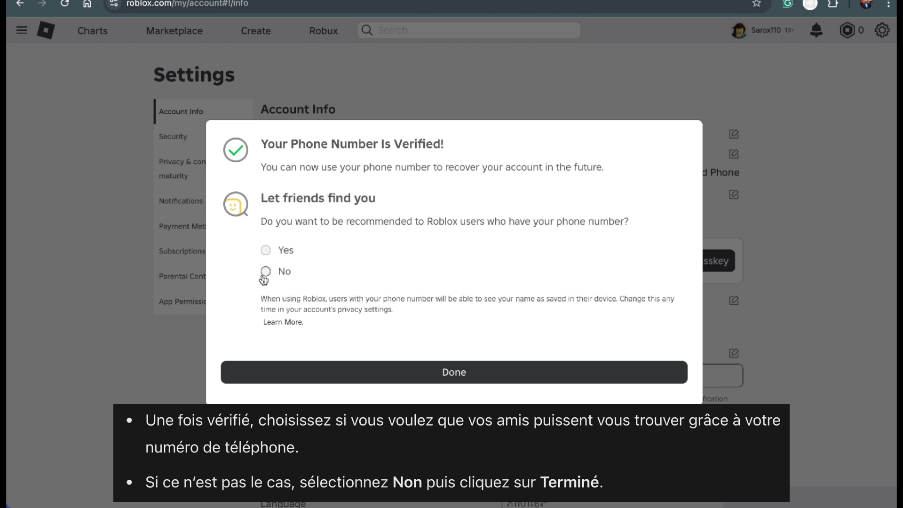
left_click(431, 373)
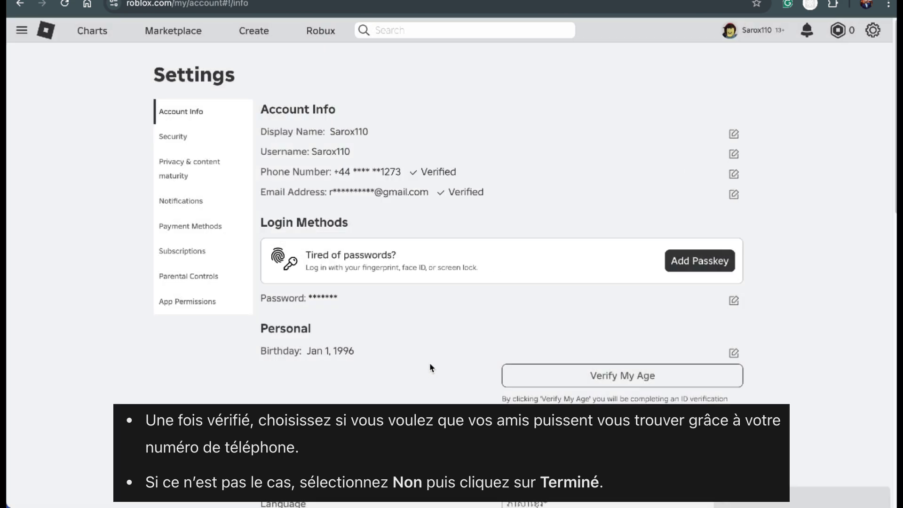
left_click_drag(458, 172, 427, 172)
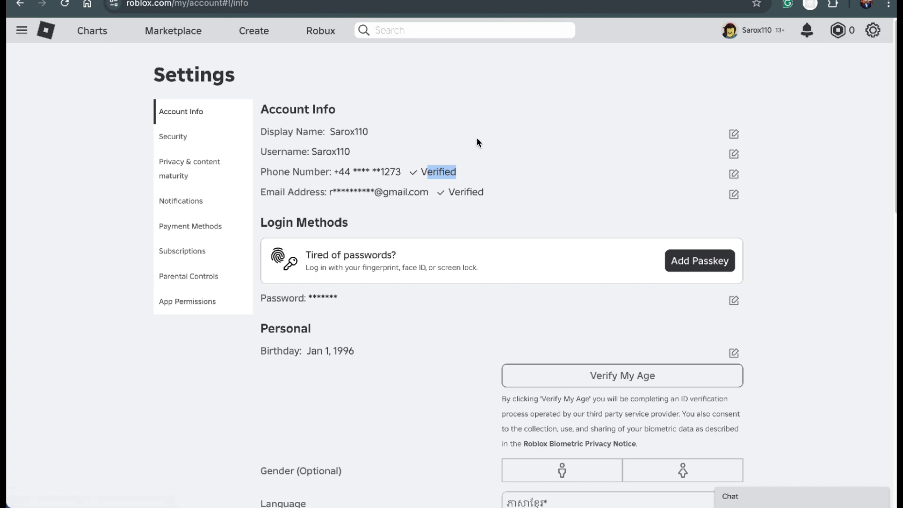
Turn on Enable Microphone for Voice Chat in the Communication privacy settings and refresh the page.
left_click(190, 165)
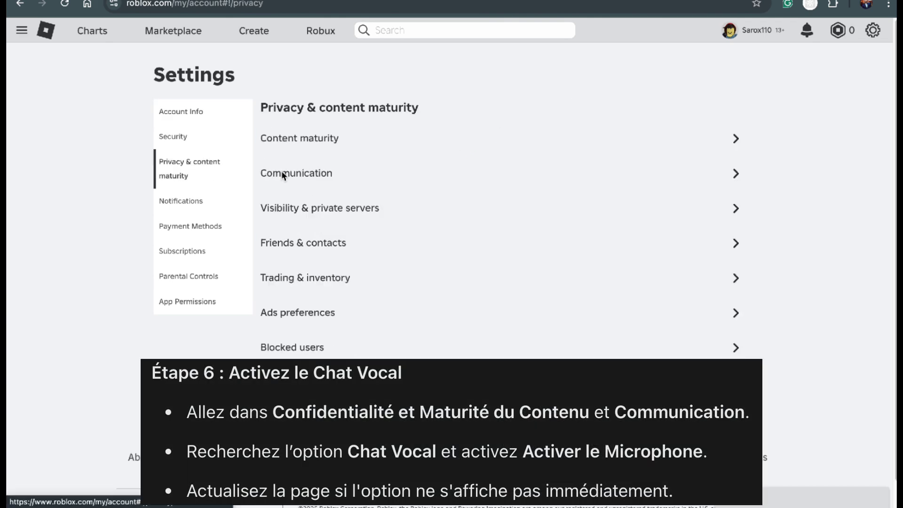
left_click(730, 174)
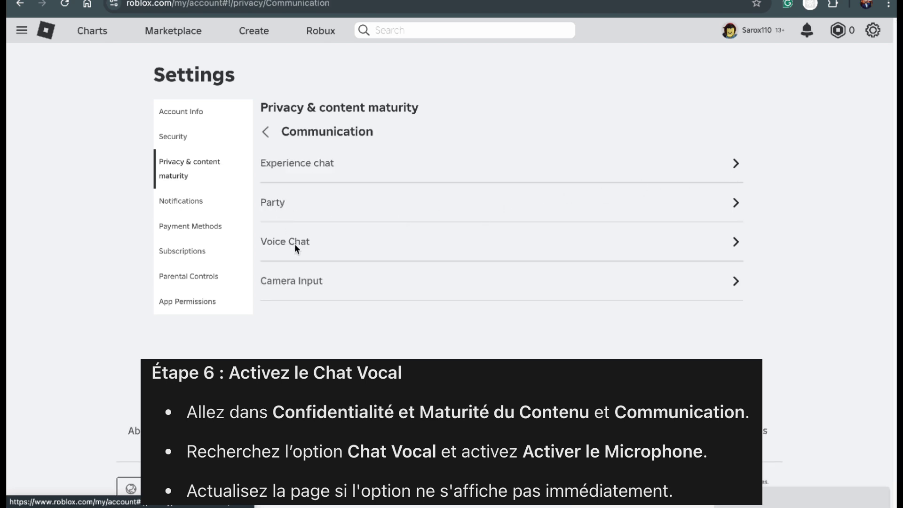
left_click(294, 241)
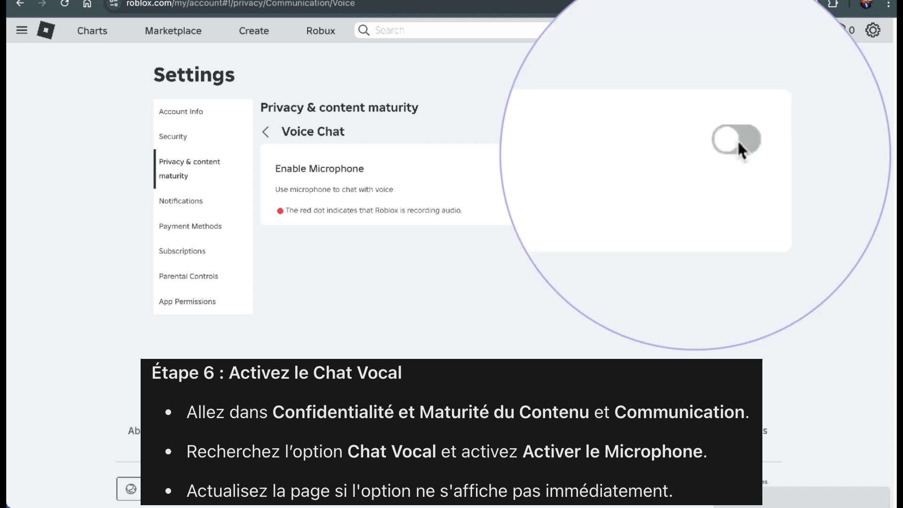
left_click(713, 171)
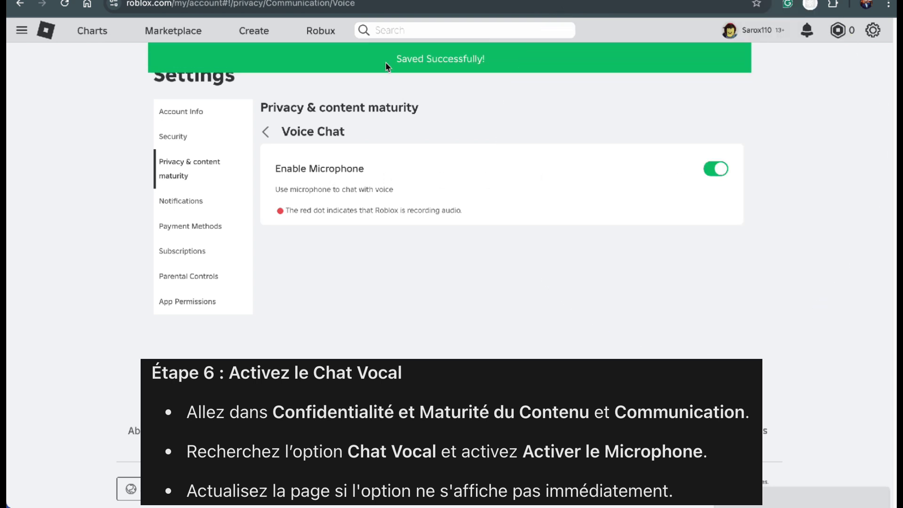
left_click_drag(397, 58, 463, 79)
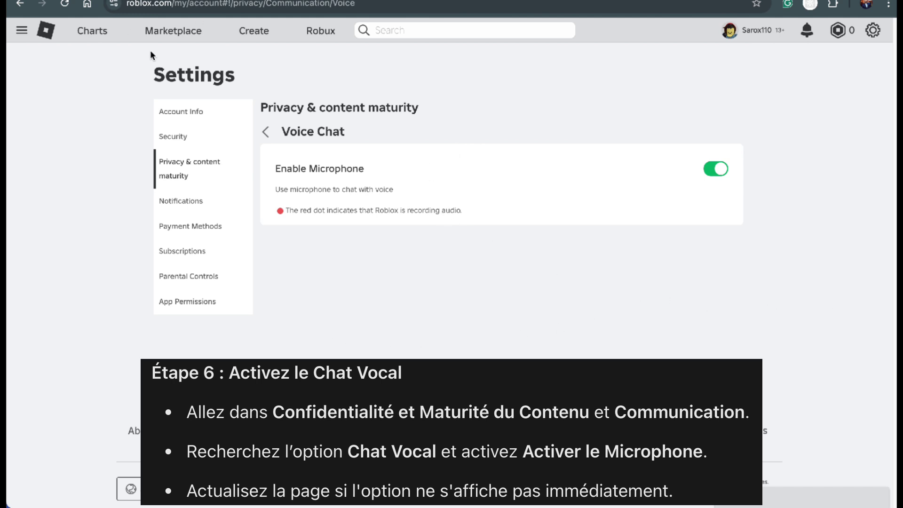
left_click(65, 4)
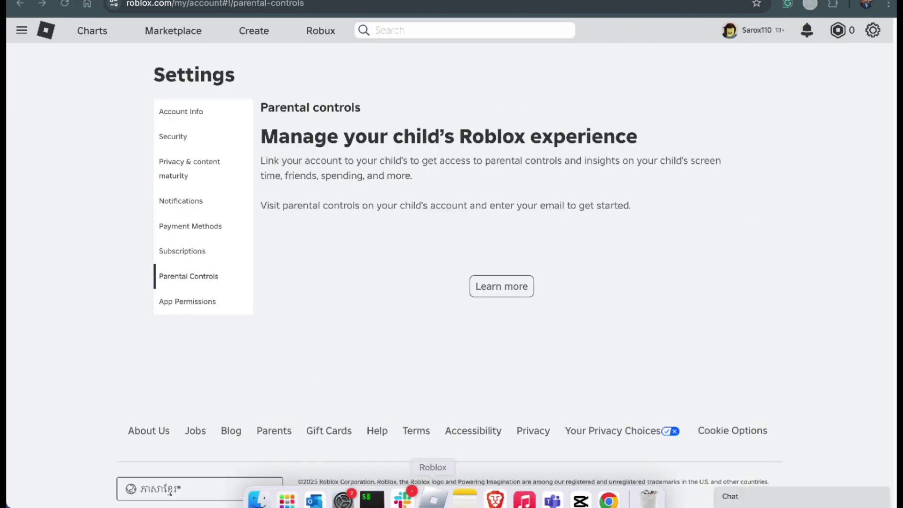
Switch to the Roblox app and bring up the audio device options in the Fisch game's settings.
left_click(433, 487)
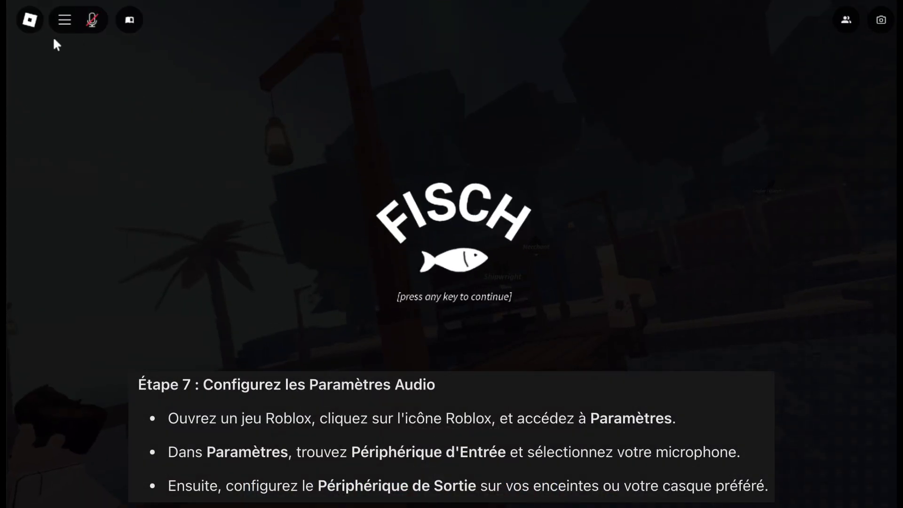
left_click(31, 21)
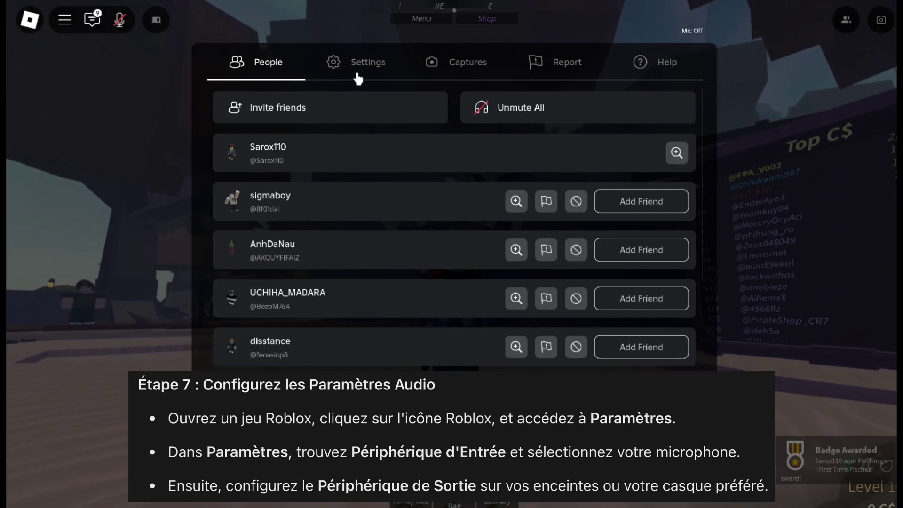
left_click(358, 78)
scroll(352, 182, "down", 10)
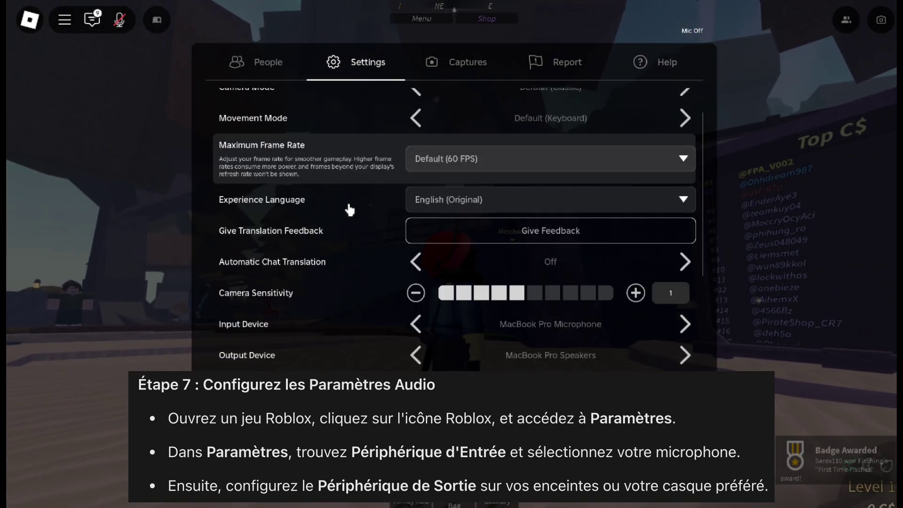
scroll(256, 178, "up", 1)
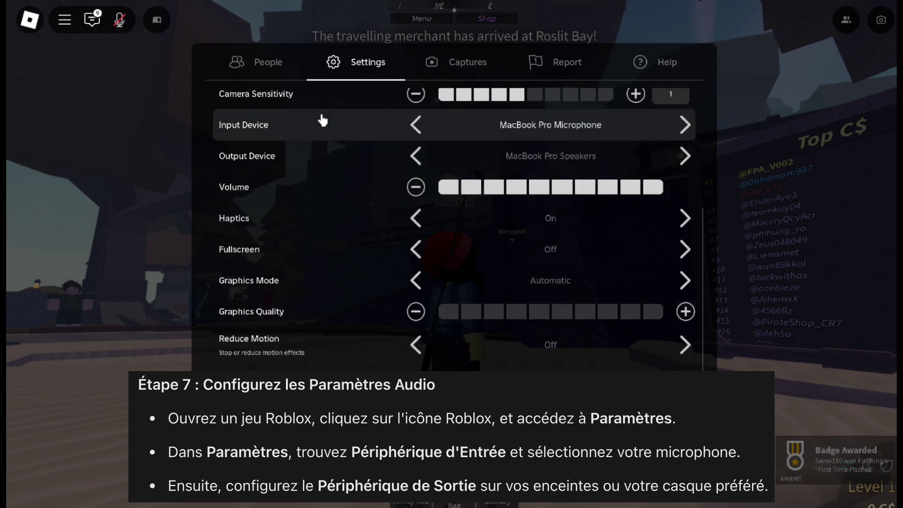
Set both the Input Device and the Output Device to Microsoft Teams Audio.
left_click(588, 135)
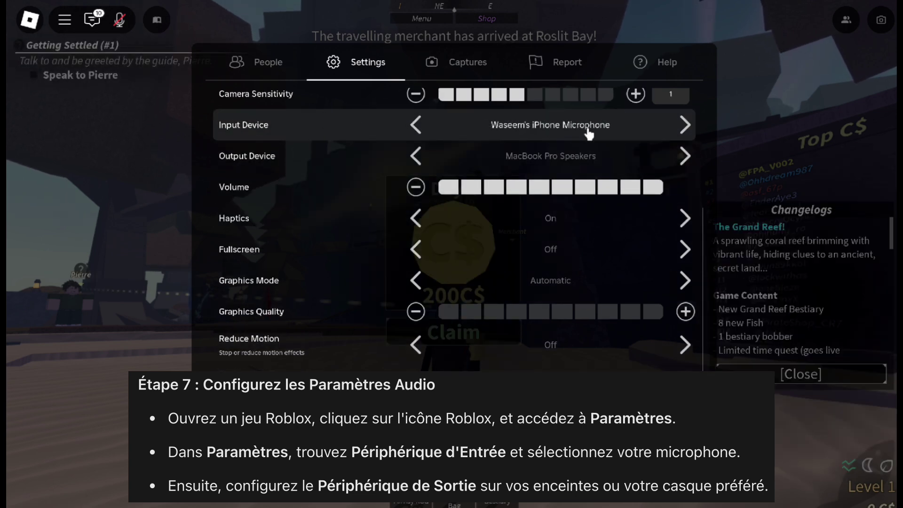
left_click(588, 135)
left_click(588, 135)
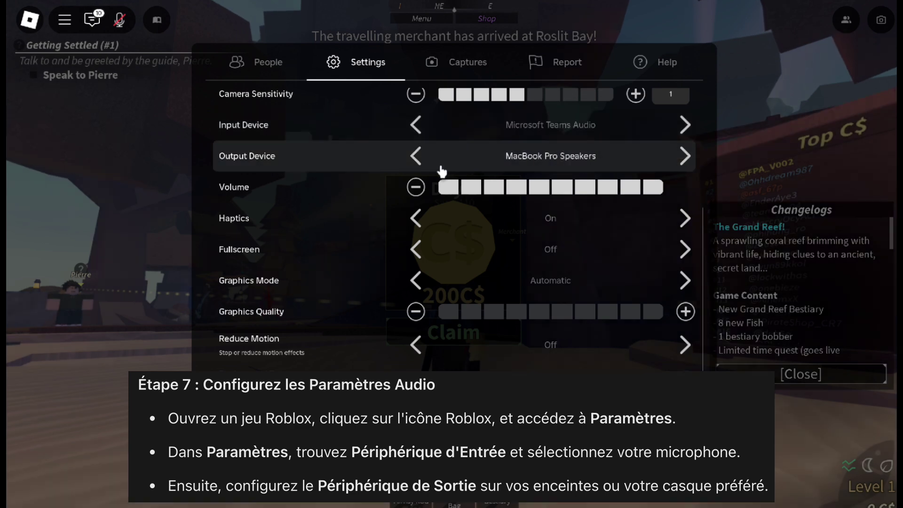
left_click(533, 163)
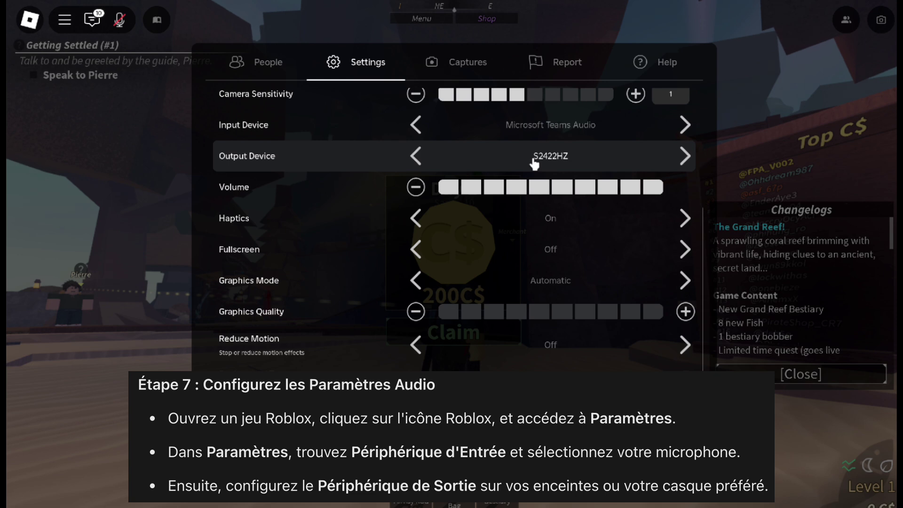
left_click(534, 163)
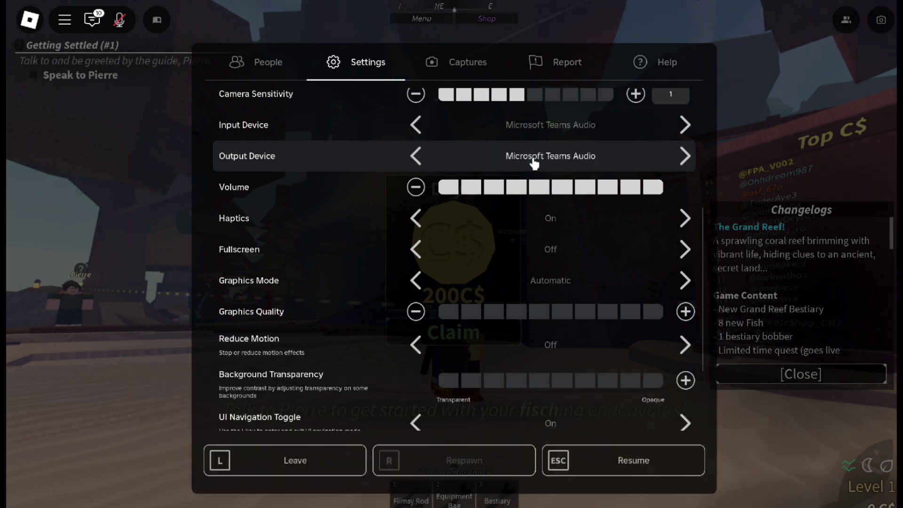
Unmute the player's own microphone in the game.
scroll(367, 266, "up", 5)
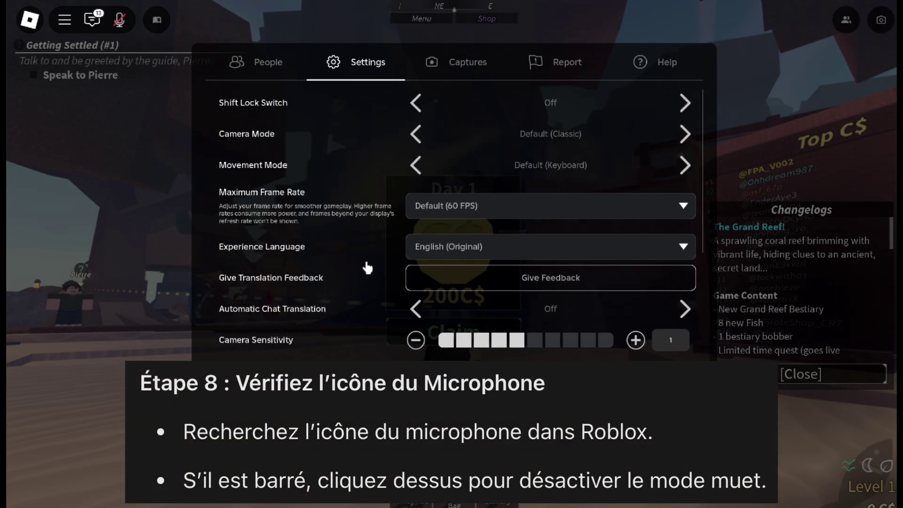
scroll(306, 238, "up", 1)
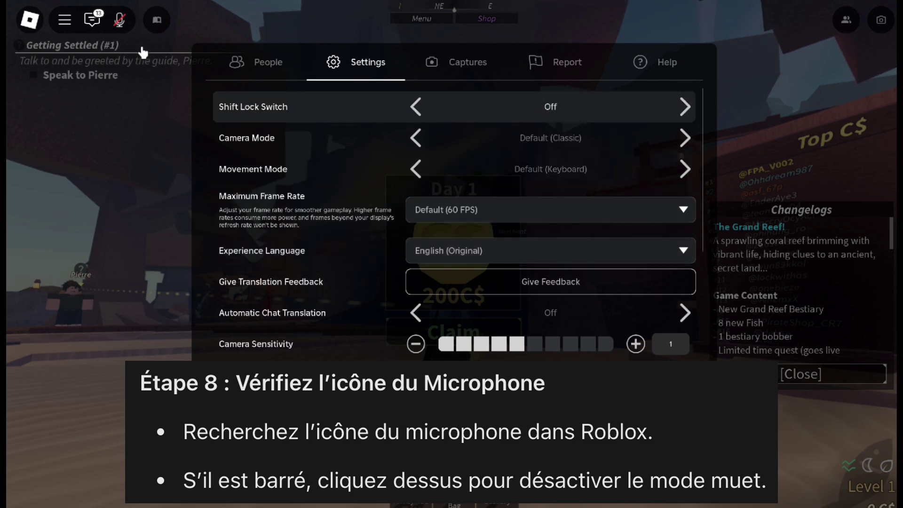
left_click(120, 23)
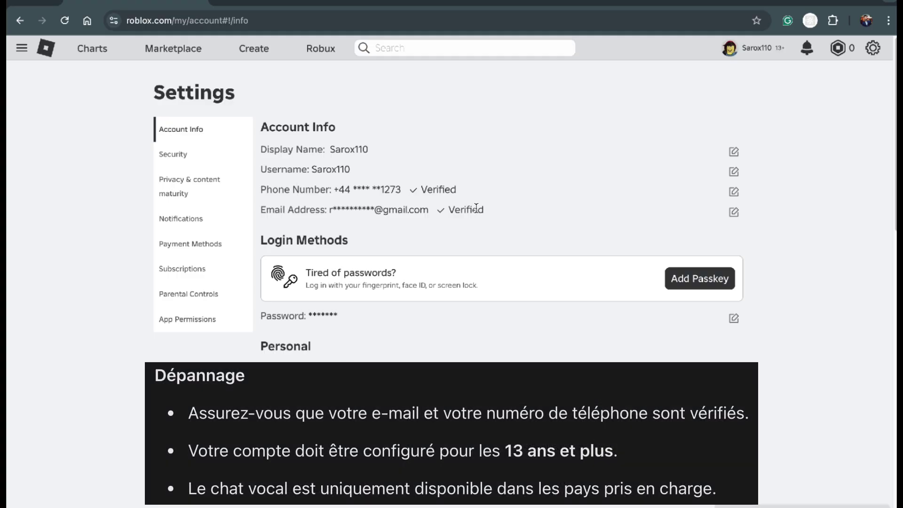
Check the verification status of the email address and phone number in Account Info and open Parental Controls.
left_click_drag(486, 212, 452, 207)
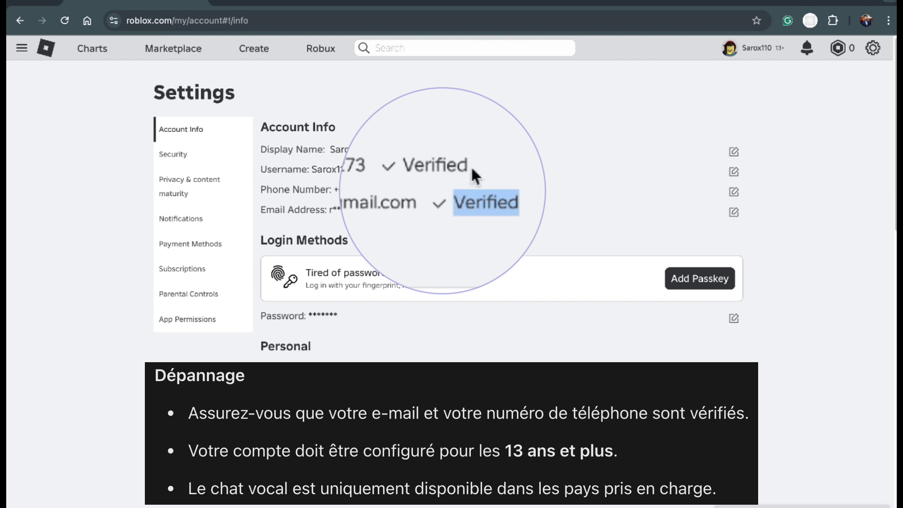
left_click_drag(473, 170, 399, 165)
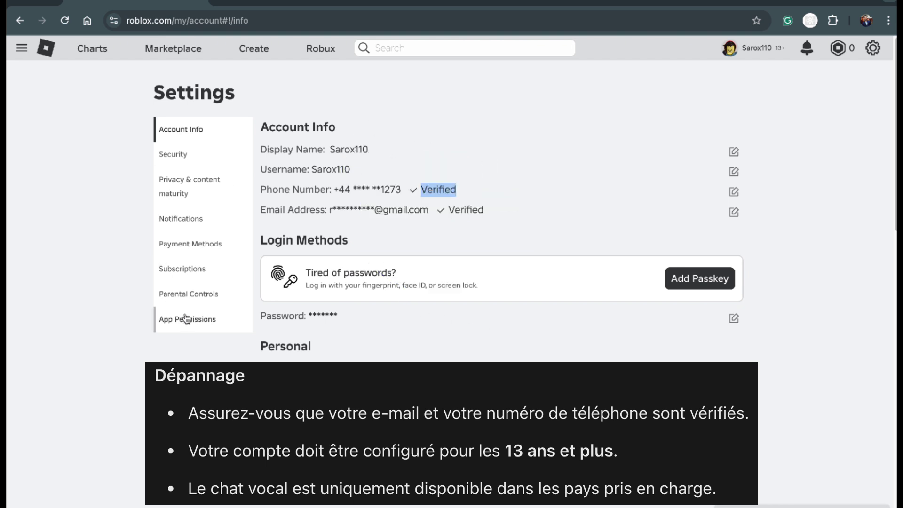
left_click(188, 294)
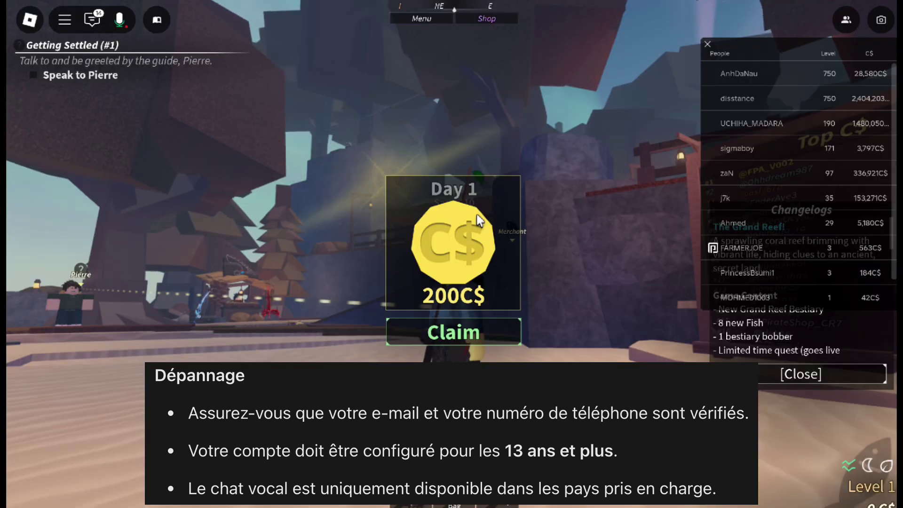